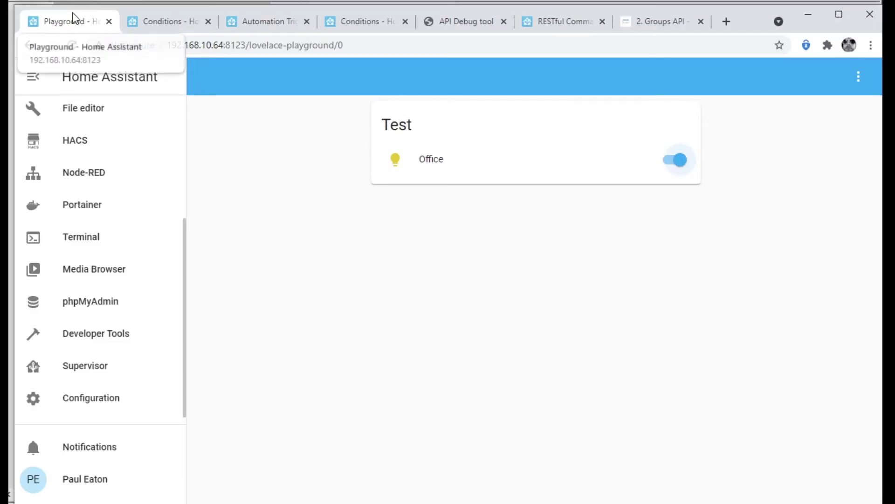
In File editor, paste the Hue rest_command block below the scenes include line of configuration.yaml.
scroll(140, 224, "up", 4)
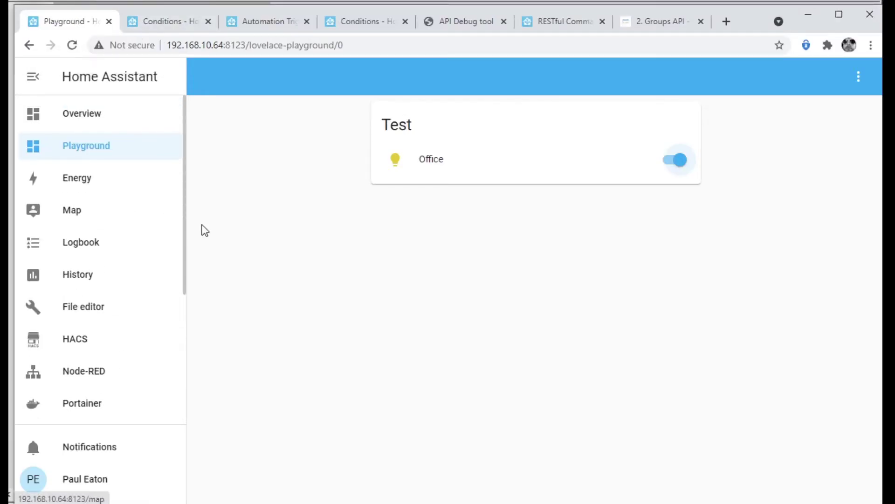
left_click(76, 315)
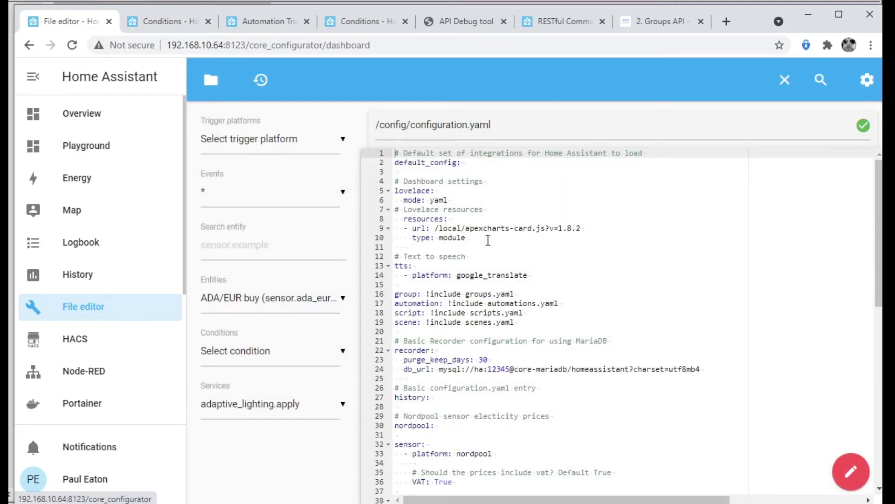
left_click(566, 320)
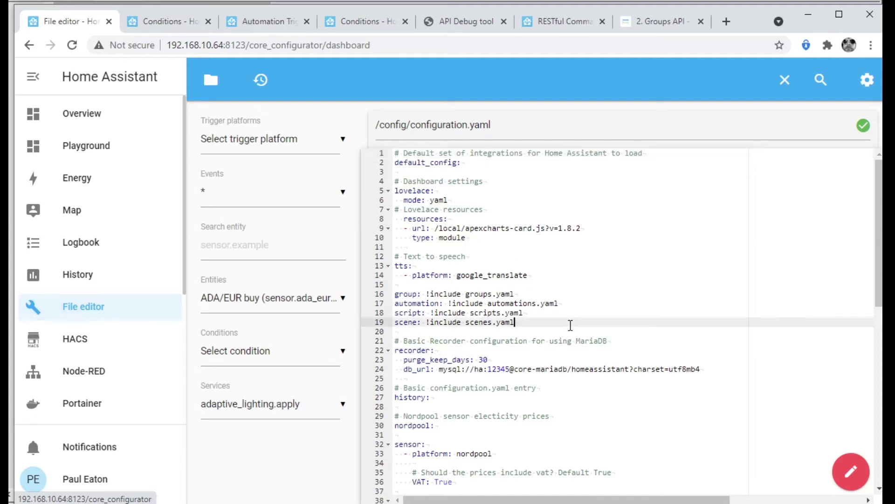
key("Return")
key("Return")
key("Return")
key("Return")
key("Up")
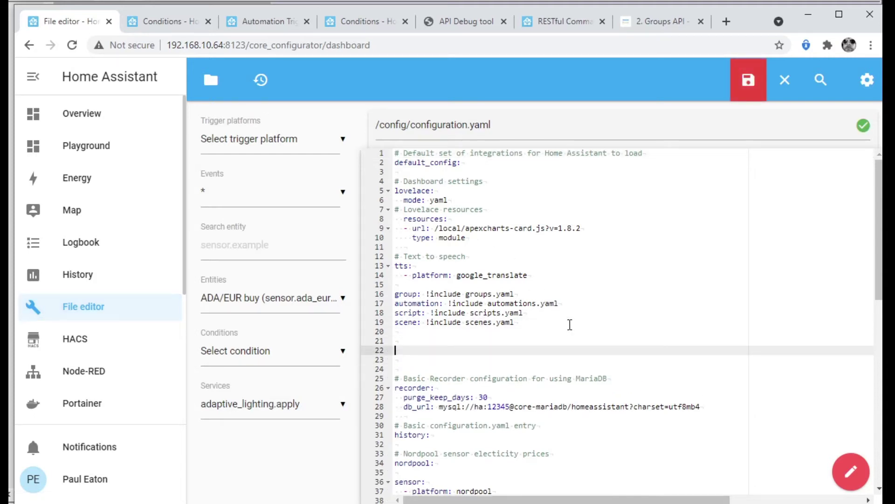
Delete the extra blank lines around the pasted rest_command block.
left_click(399, 340)
key("BackSpace")
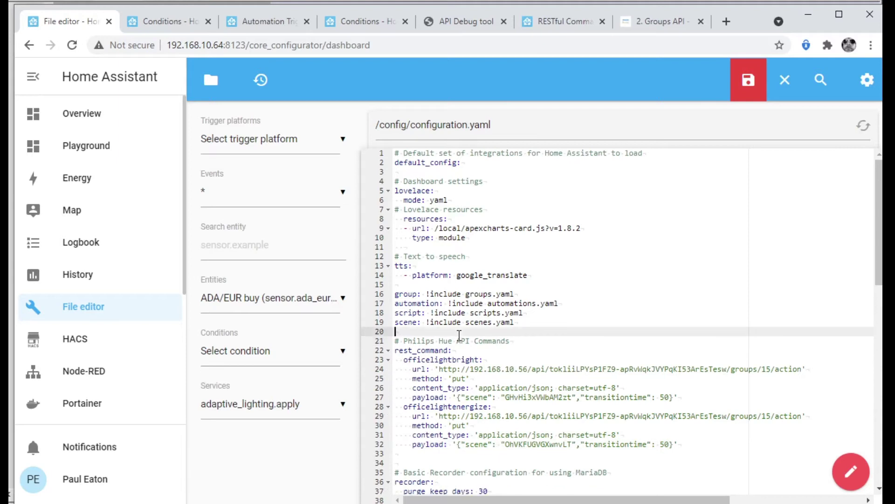
scroll(480, 348, "down", 2)
left_click(443, 418)
key("BackSpace")
scroll(603, 332, "up", 1)
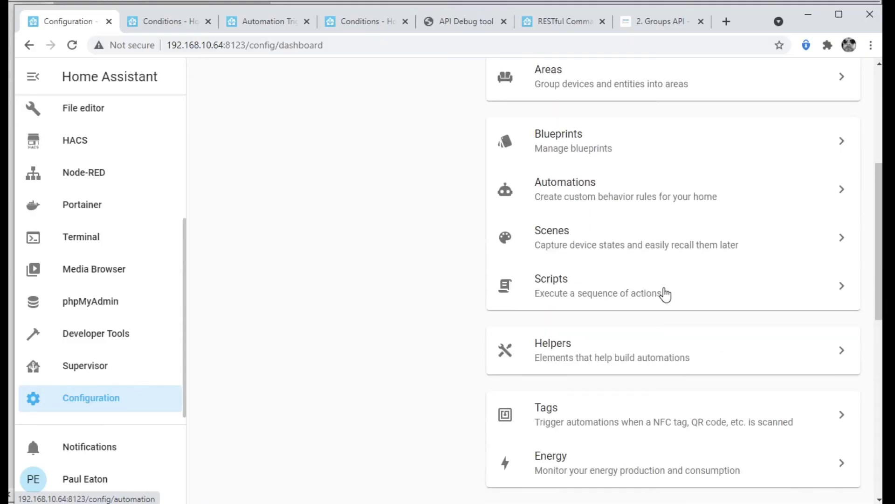
scroll(665, 293, "down", 10)
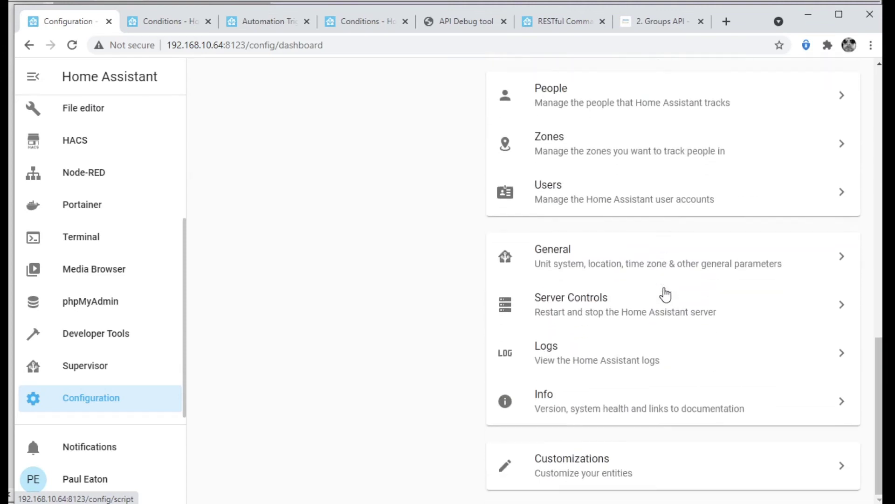
Run Check Configuration in Server Controls, then restart Home Assistant and confirm.
left_click(571, 314)
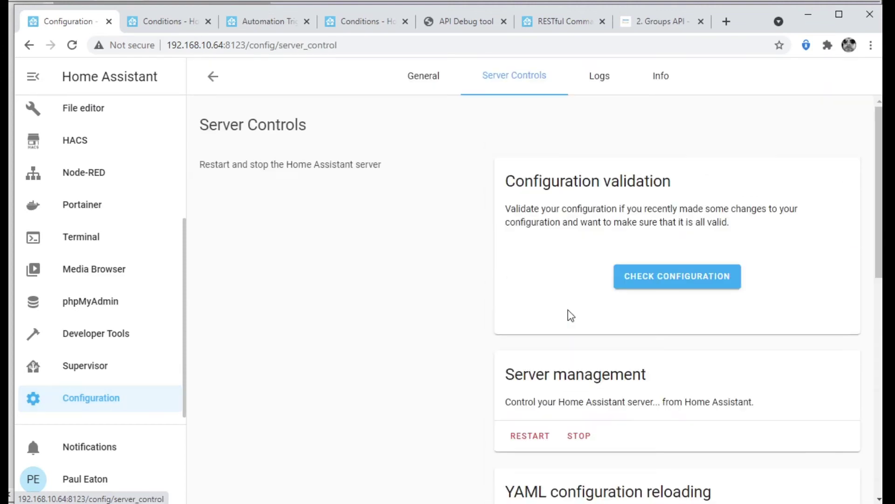
left_click(680, 280)
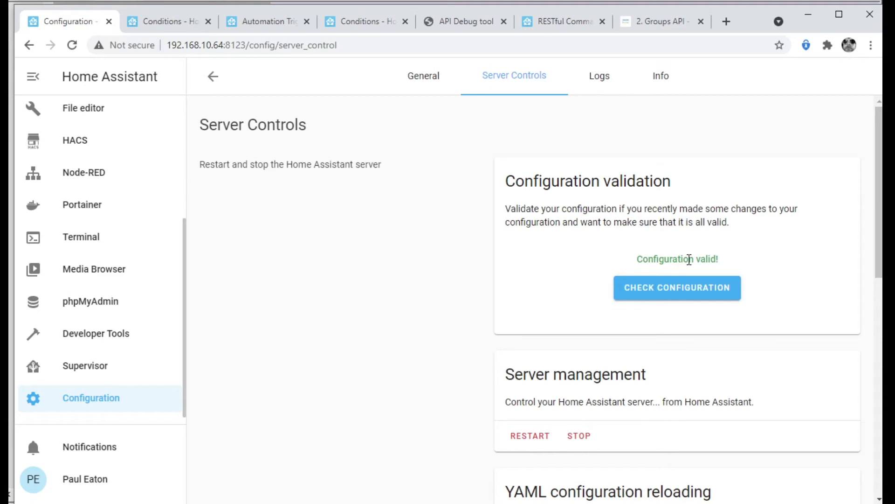
left_click(528, 436)
left_click(555, 335)
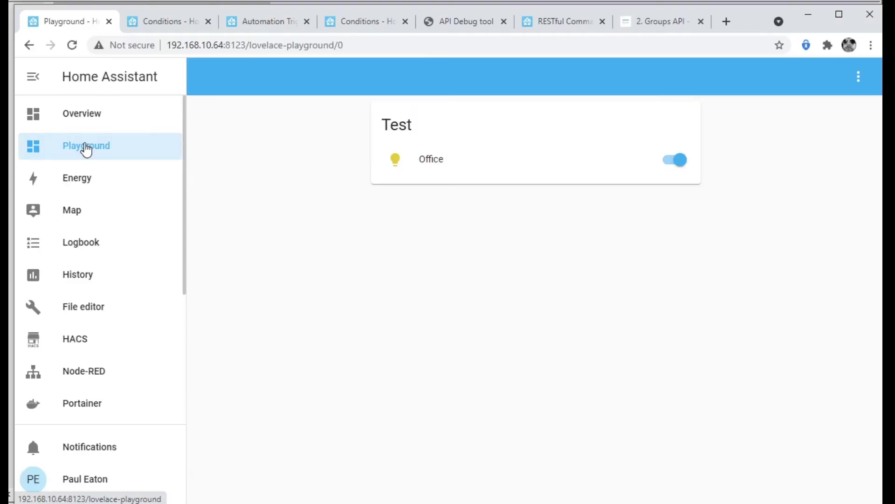
Switch off the Office light and disable the OfficeEnergizeOn and OfficeEnergizeTimed automations.
left_click(687, 164)
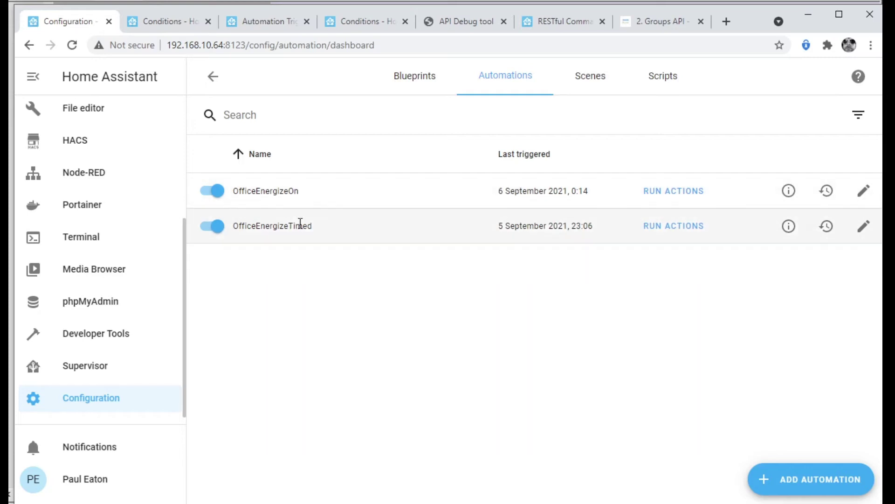
left_click(213, 196)
left_click(214, 227)
Start an empty automation and replace its name with OfficeLightBright.
left_click(809, 479)
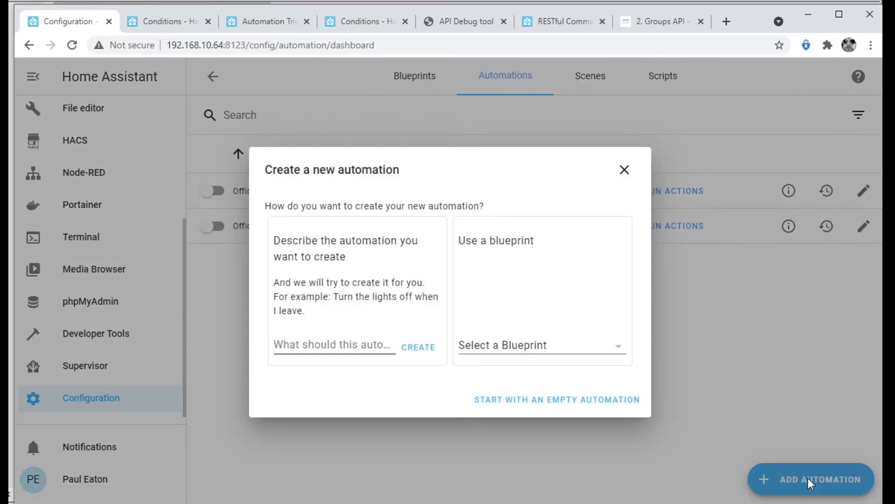
left_click(572, 400)
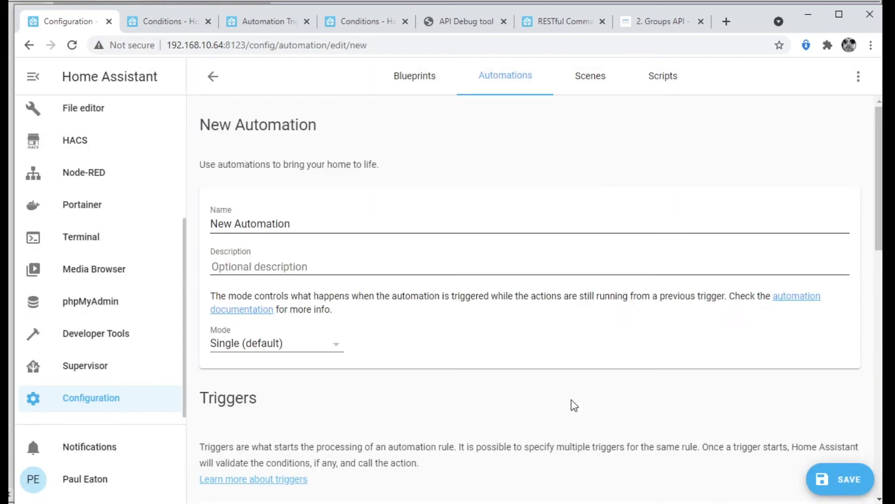
double_click(316, 232)
left_click(315, 232)
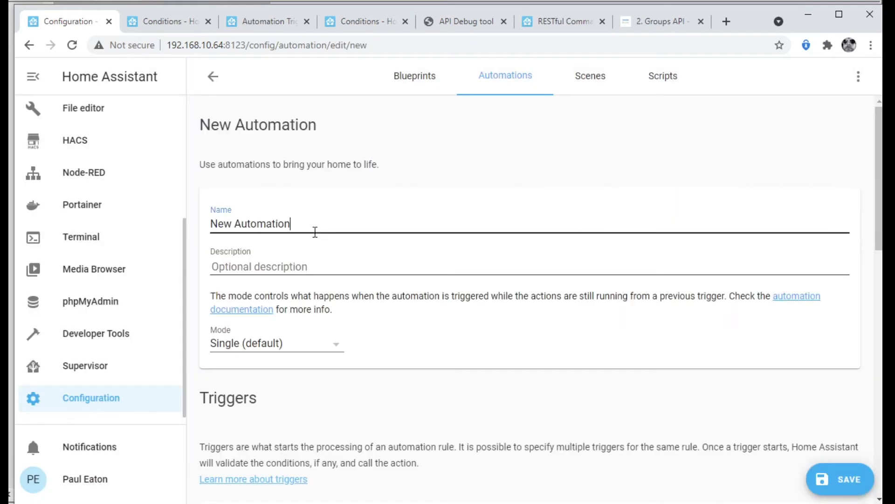
triple_click(313, 222)
type("OfficeLightBright")
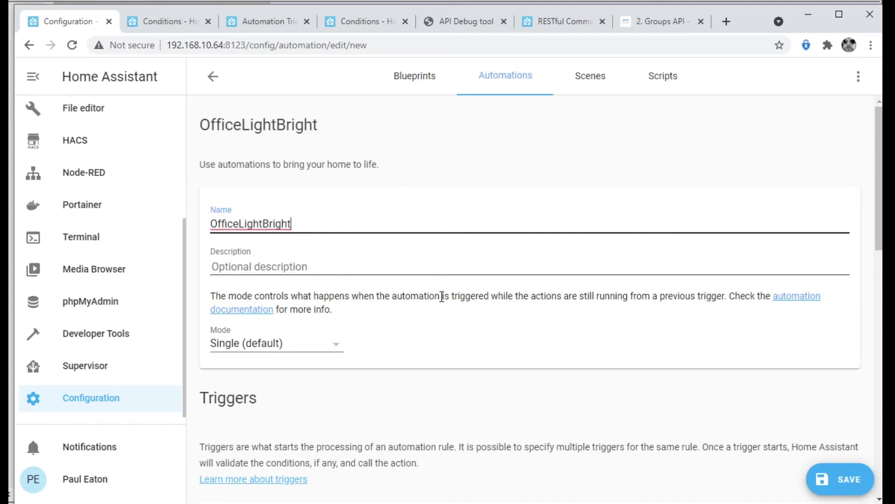
scroll(439, 295, "down", 6)
scroll(424, 261, "down", 1)
left_click(334, 201)
Set the trigger type to Time with a fixed time of 11:55.
scroll(311, 453, "down", 3)
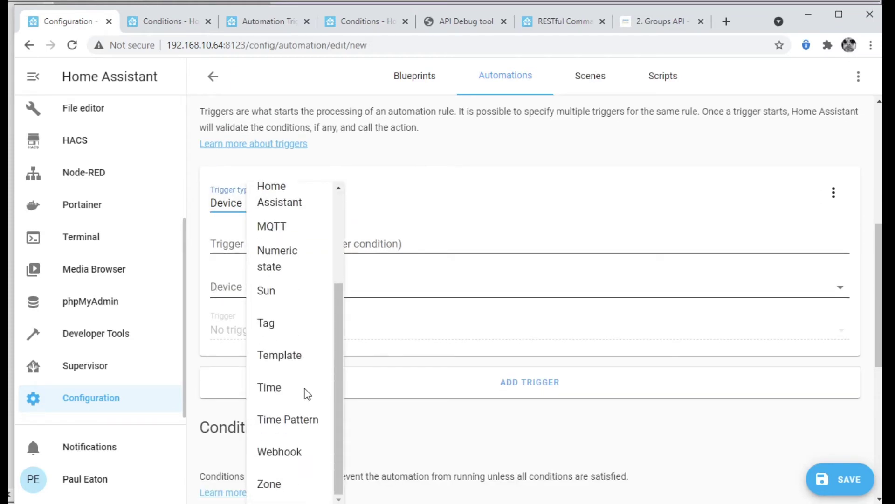
left_click(260, 386)
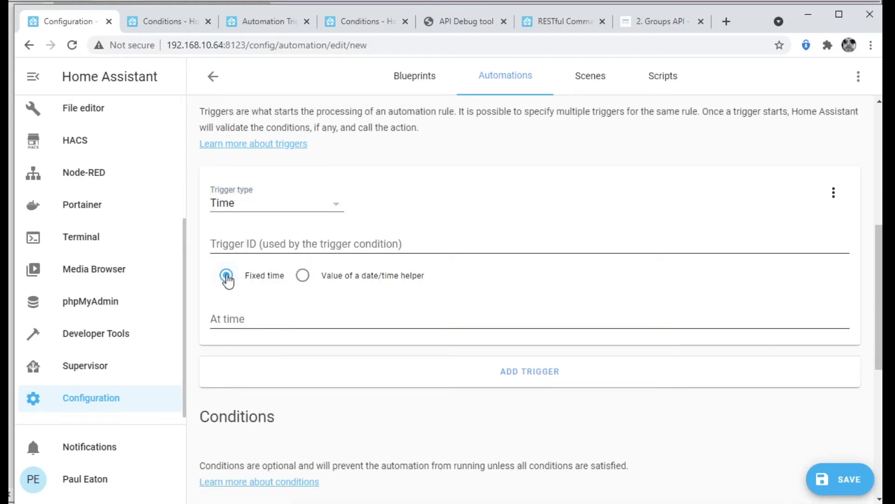
left_click(254, 322)
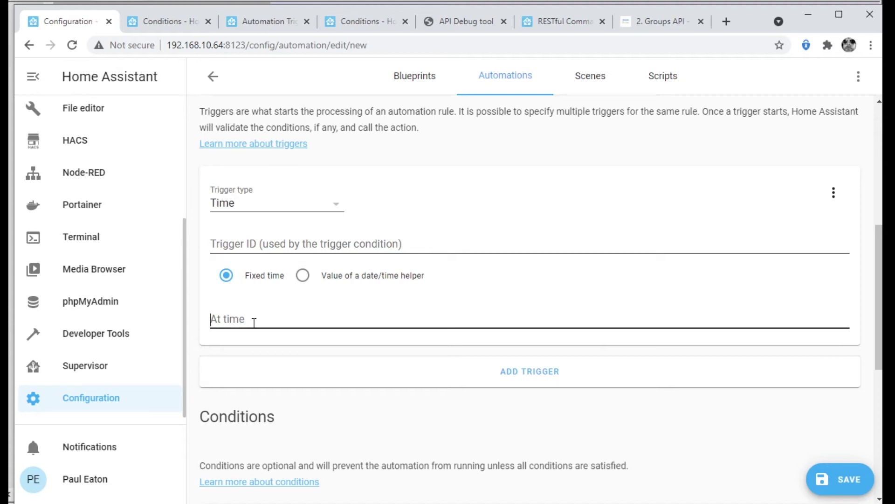
type("11:55")
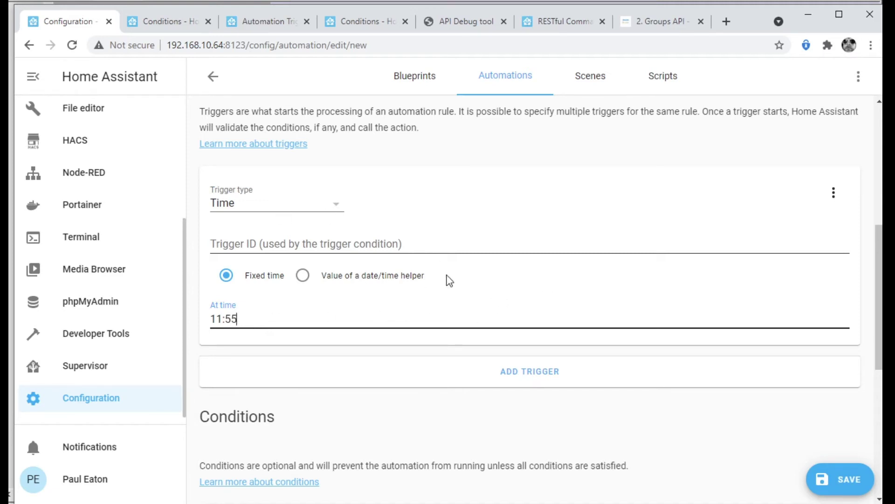
scroll(438, 205, "down", 5)
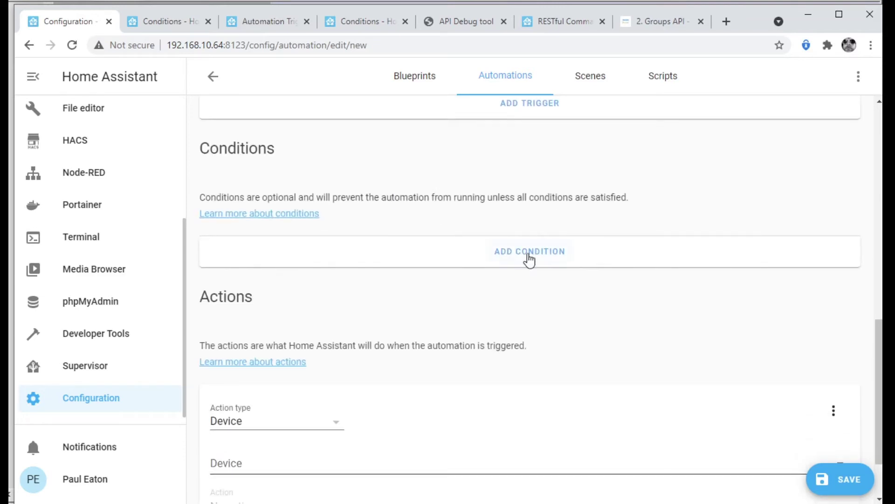
Add a new condition of type State.
left_click(526, 255)
left_click(330, 273)
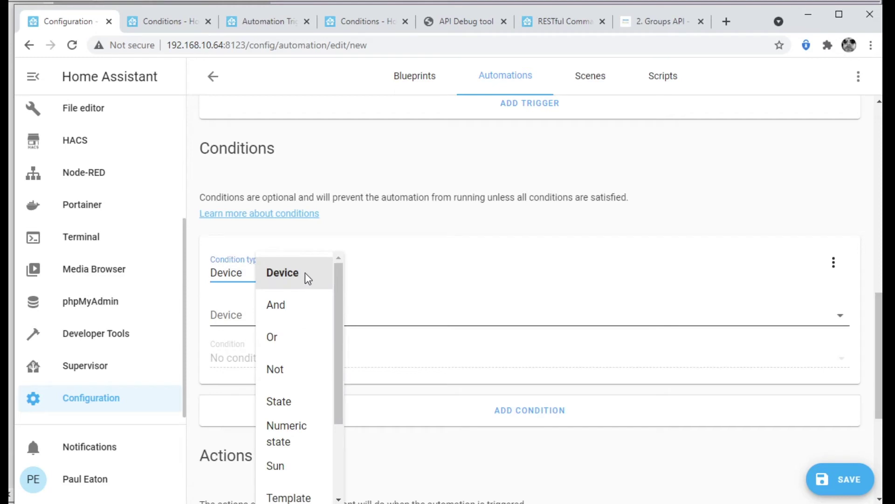
scroll(314, 371, "down", 3)
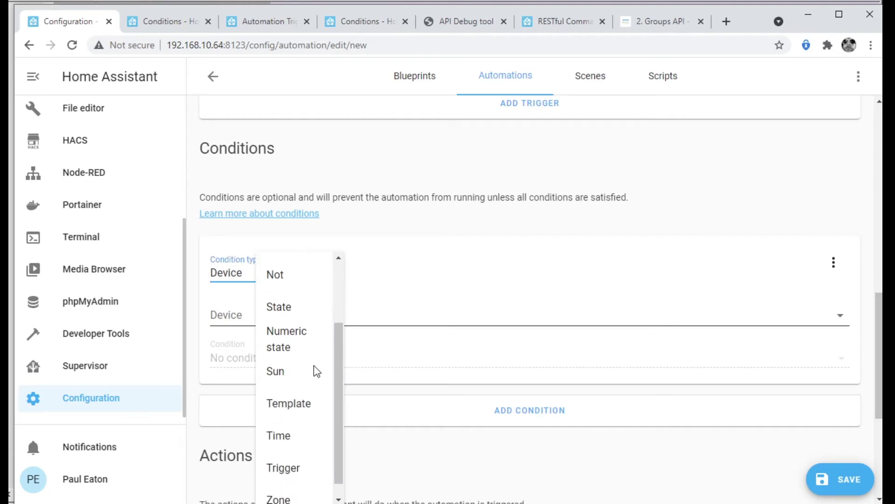
scroll(320, 362, "up", 2)
left_click(288, 357)
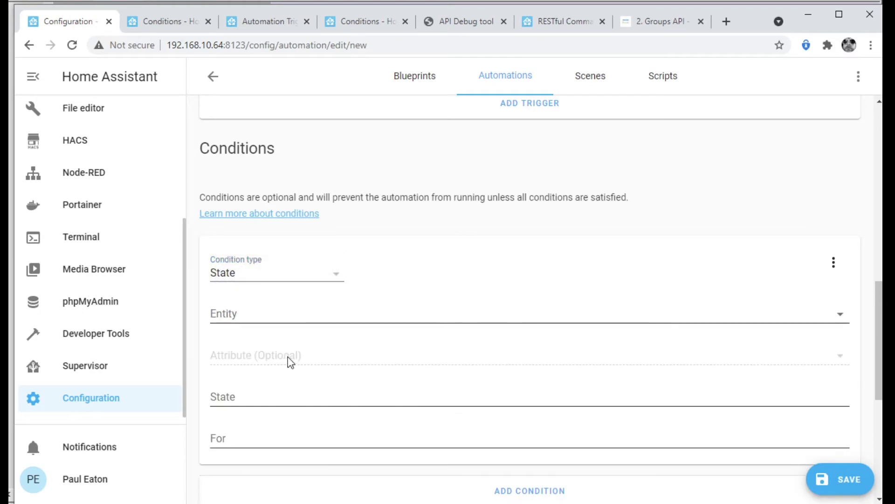
Set the condition entity to Cellar1 (light.cellar1) with state on.
left_click(311, 312)
scroll(363, 355, "down", 5)
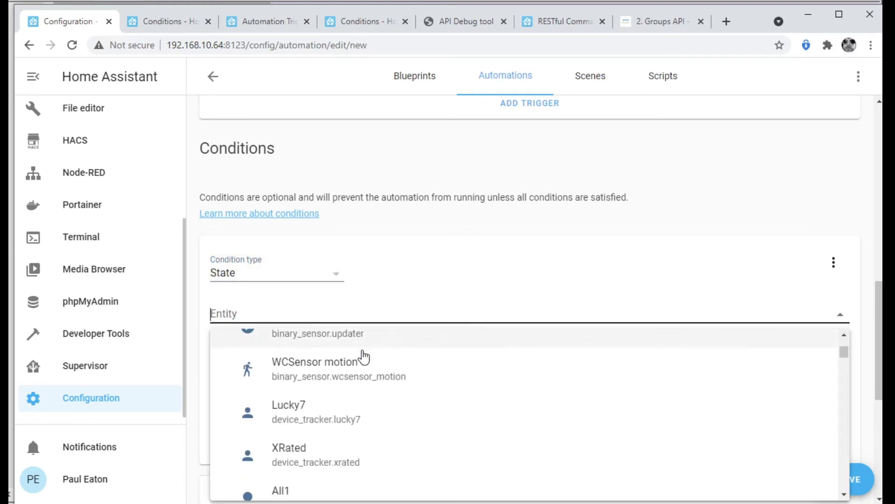
scroll(364, 356, "down", 10)
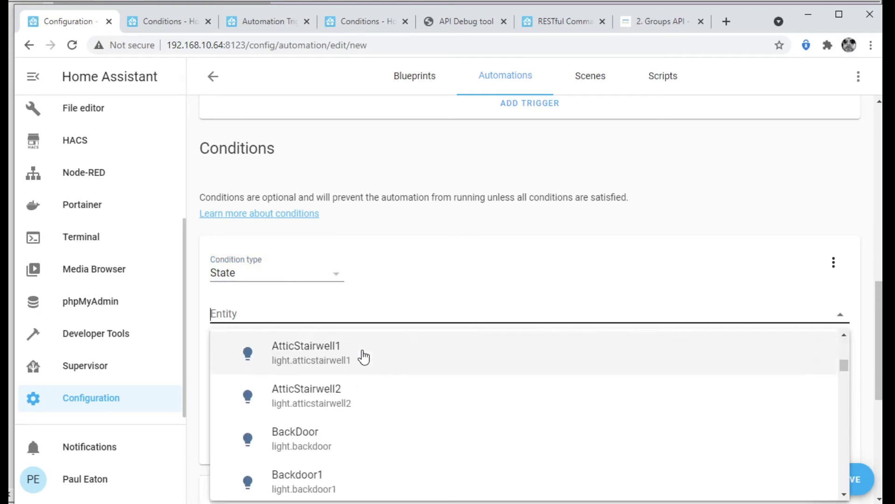
scroll(364, 357, "down", 5)
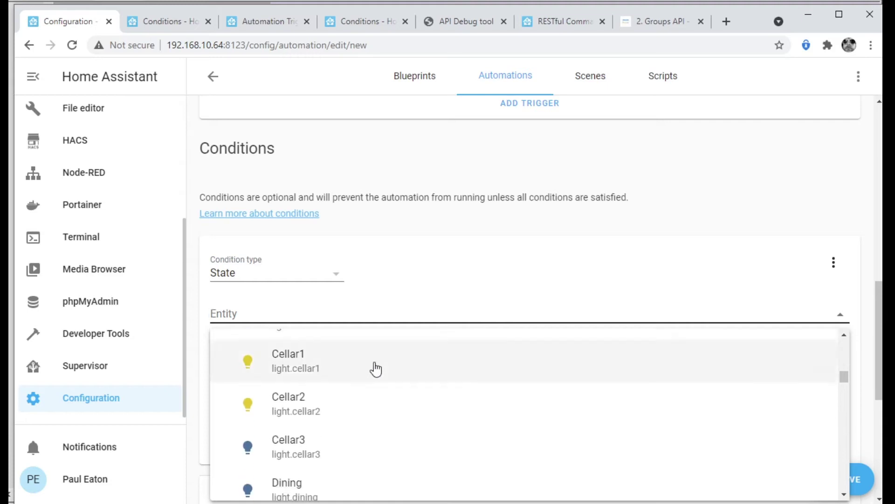
left_click(292, 364)
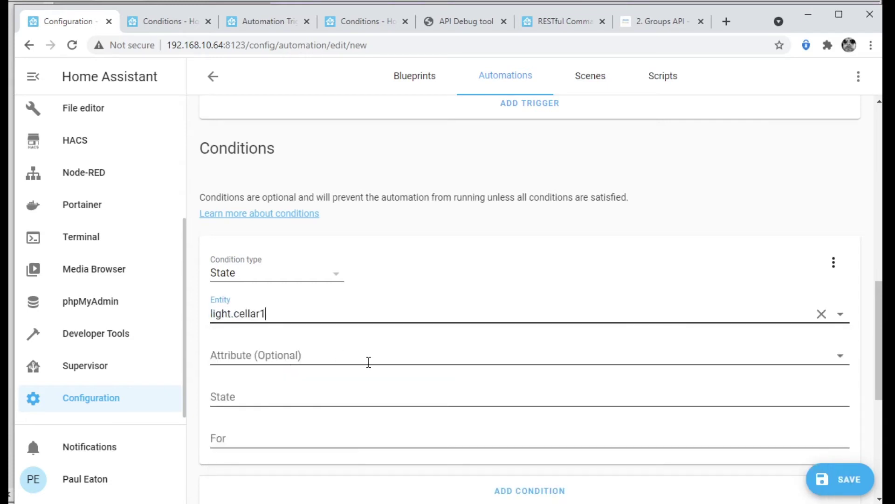
left_click(257, 396)
type("on")
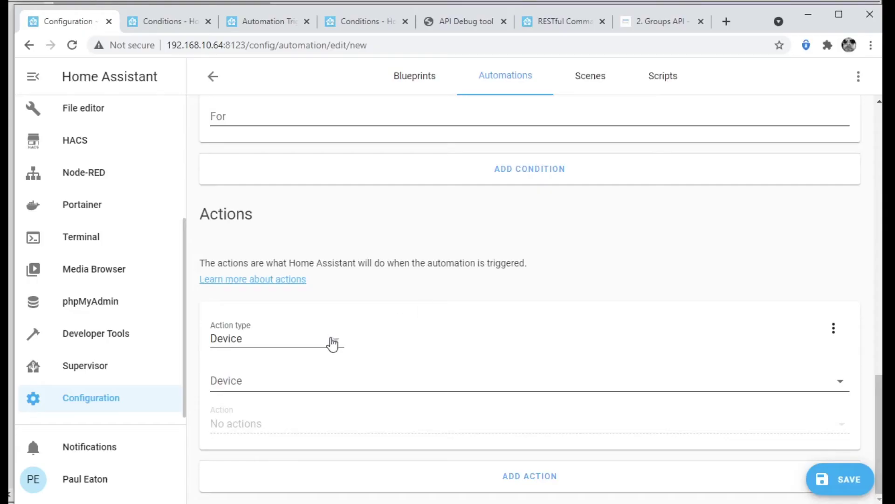
Make the action call RESTful Command: officelightbright, save, and return to the automations list.
left_click(332, 343)
left_click(296, 325)
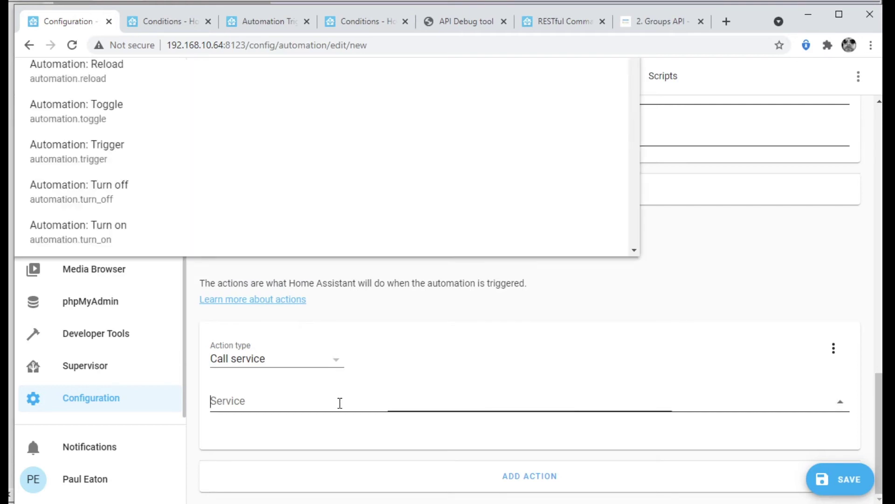
left_click(340, 403)
scroll(410, 303, "down", 10)
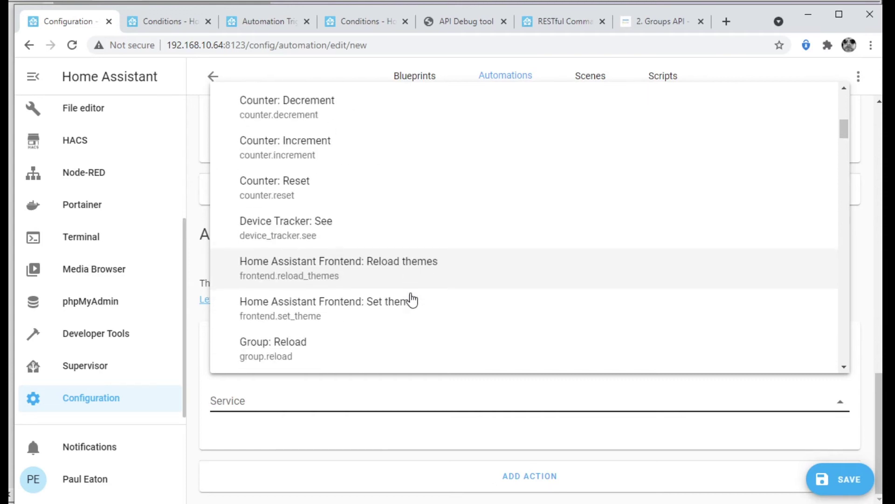
scroll(411, 298, "down", 20)
scroll(410, 292, "down", 20)
scroll(409, 292, "down", 6)
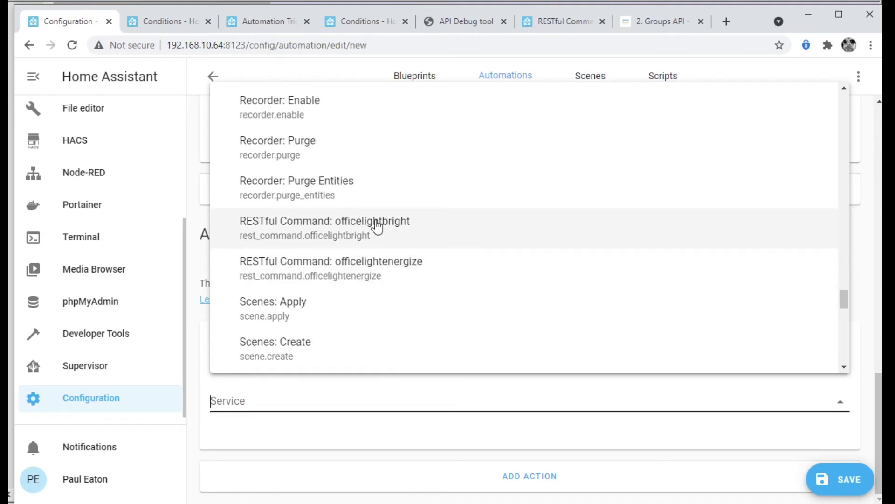
left_click(348, 229)
left_click(849, 482)
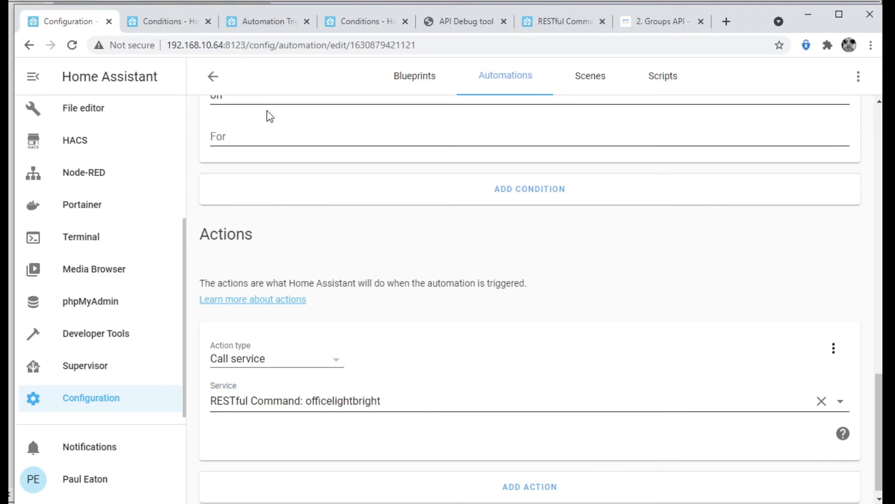
left_click(213, 77)
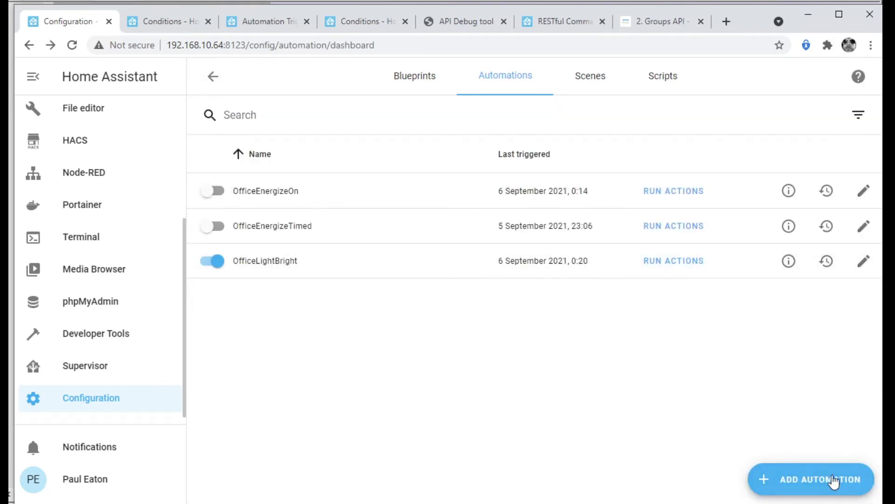
Start an empty automation and name it OfficeLightEnergise.
left_click(819, 483)
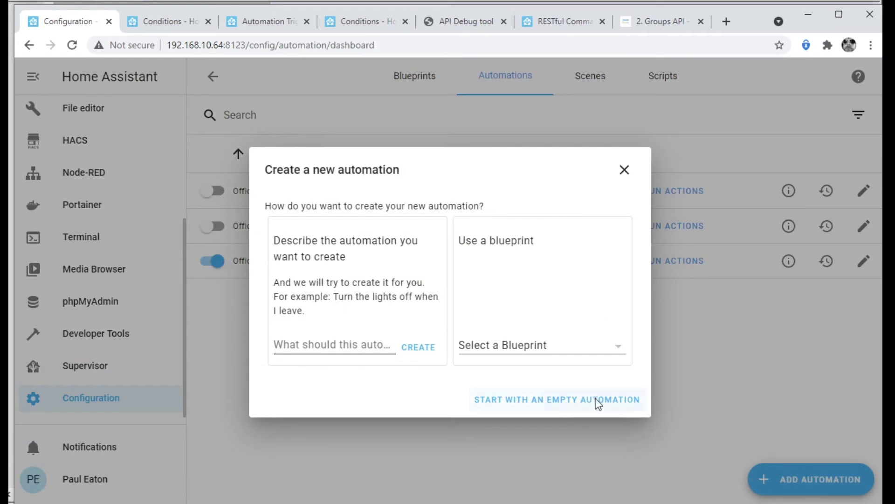
left_click(598, 405)
triple_click(322, 224)
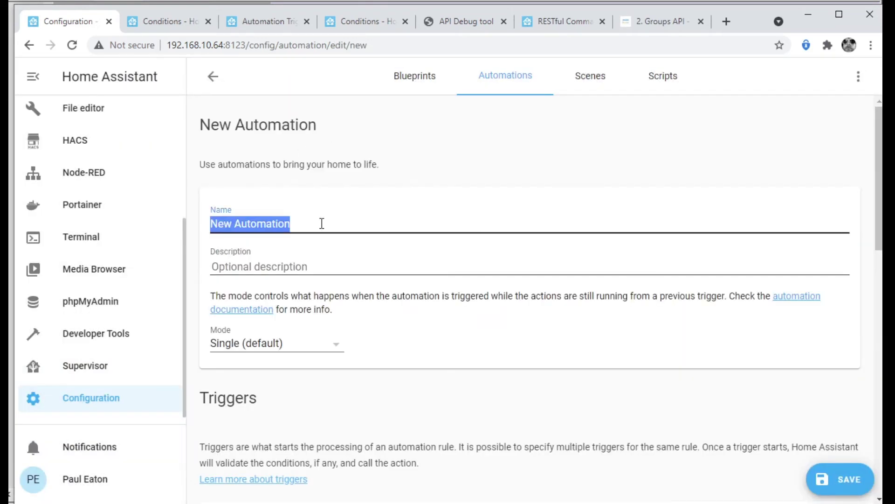
type("OfficeLightEnergise")
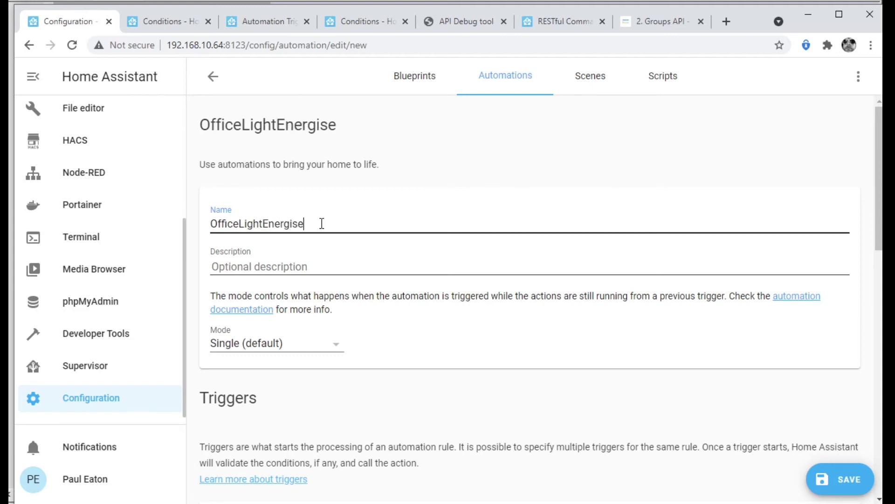
Set a Time trigger at fixed time 08:00 and attempt to save.
scroll(358, 371, "down", 5)
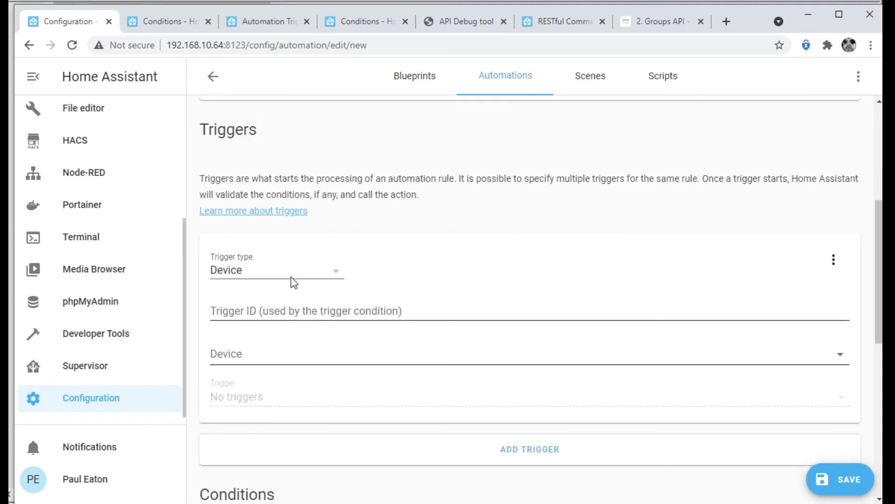
left_click(325, 277)
scroll(295, 420, "down", 4)
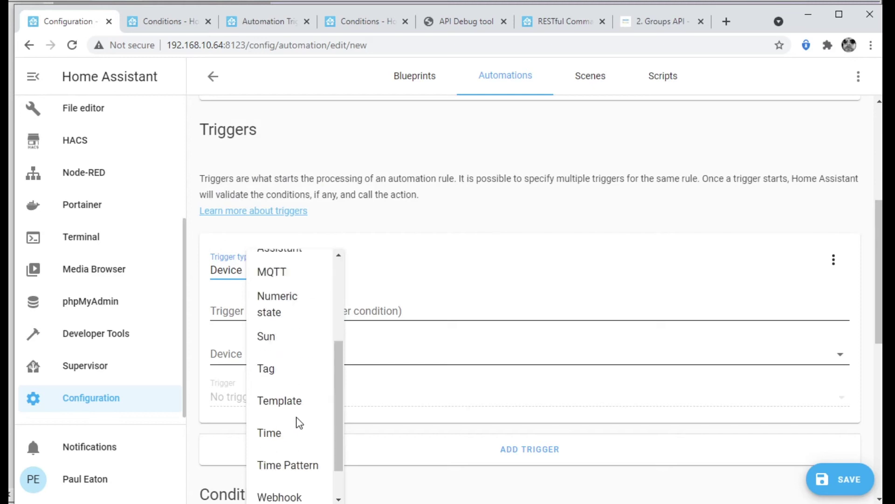
left_click(282, 392)
left_click(260, 386)
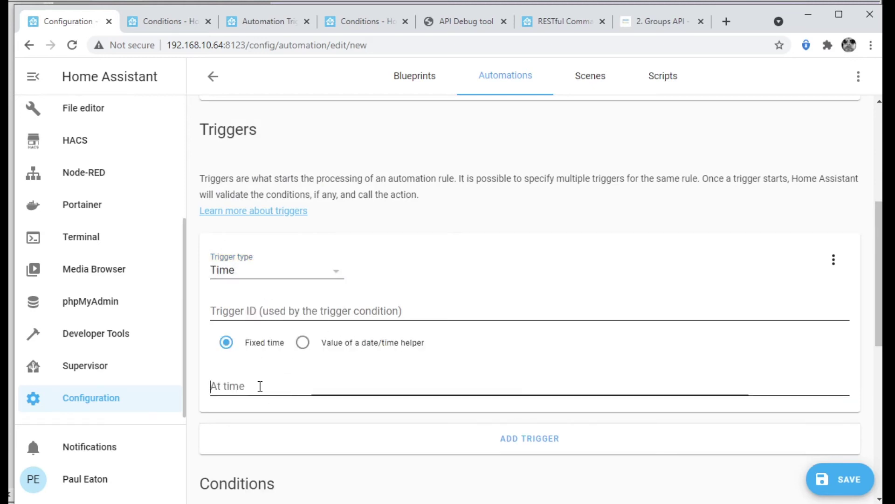
type("08:00")
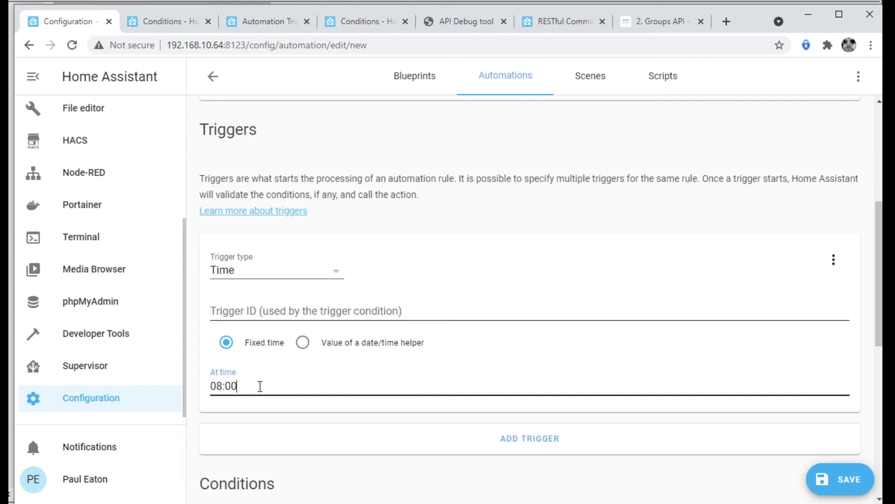
left_click(846, 482)
Add a new condition of type State.
scroll(616, 315, "down", 4)
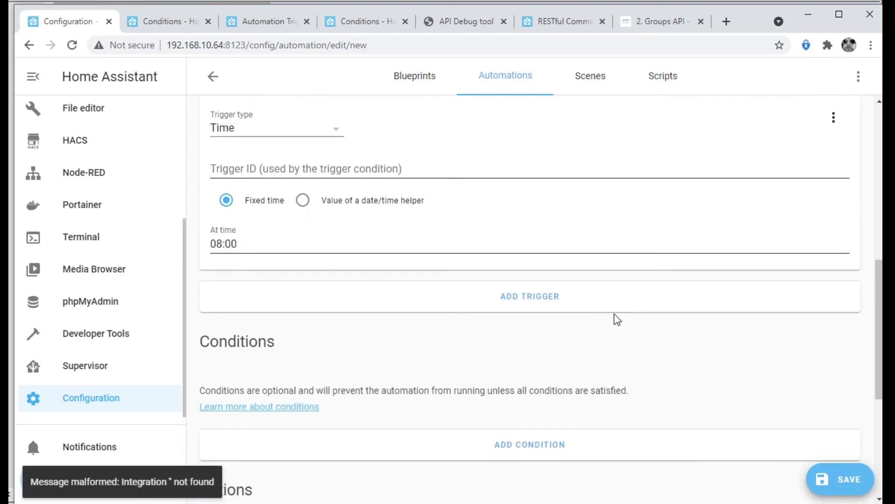
scroll(362, 215, "down", 3)
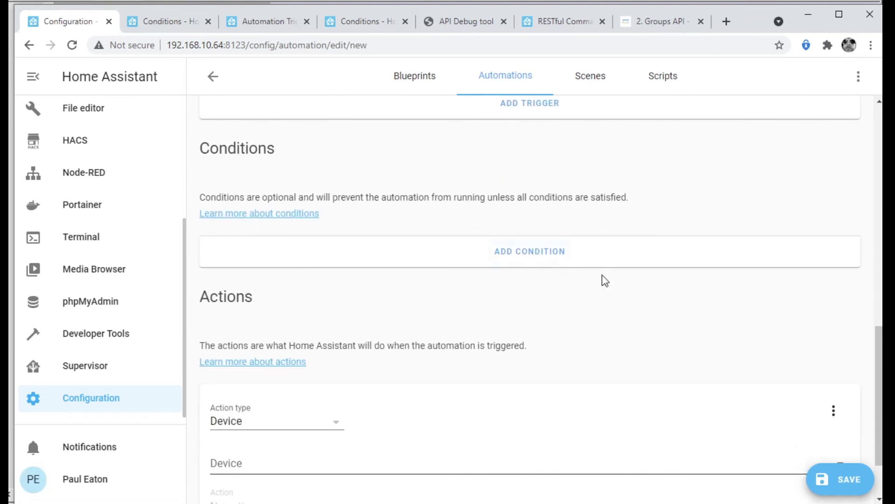
left_click(524, 258)
left_click(306, 274)
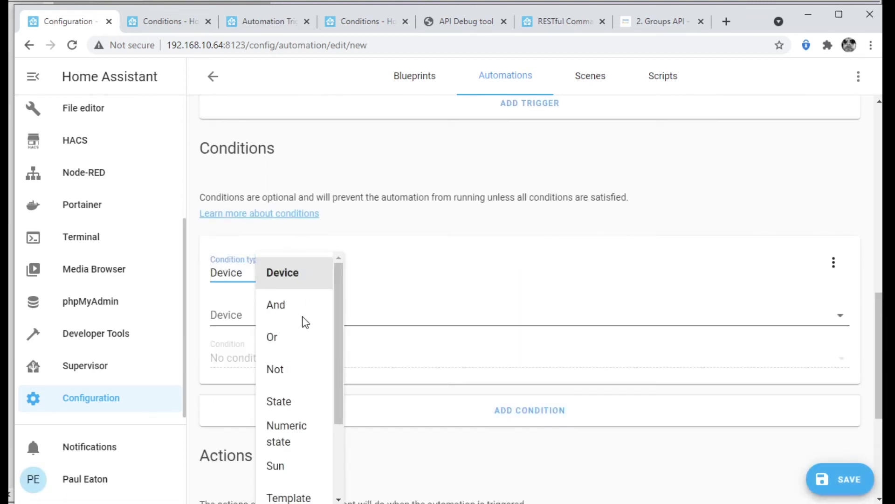
scroll(303, 320, "down", 2)
left_click(306, 299)
Set the condition entity to Cellar1 (light.cellar1) with state on.
left_click(332, 315)
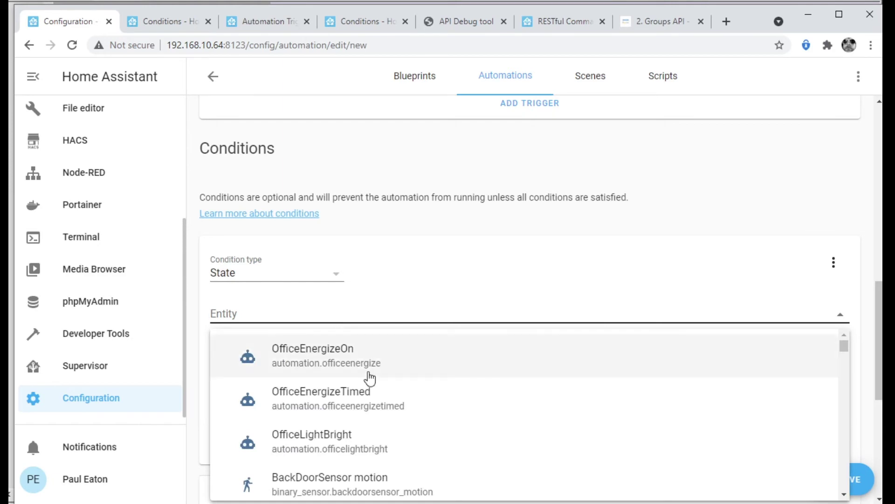
scroll(372, 385, "down", 5)
scroll(374, 386, "up", 2)
scroll(374, 387, "down", 5)
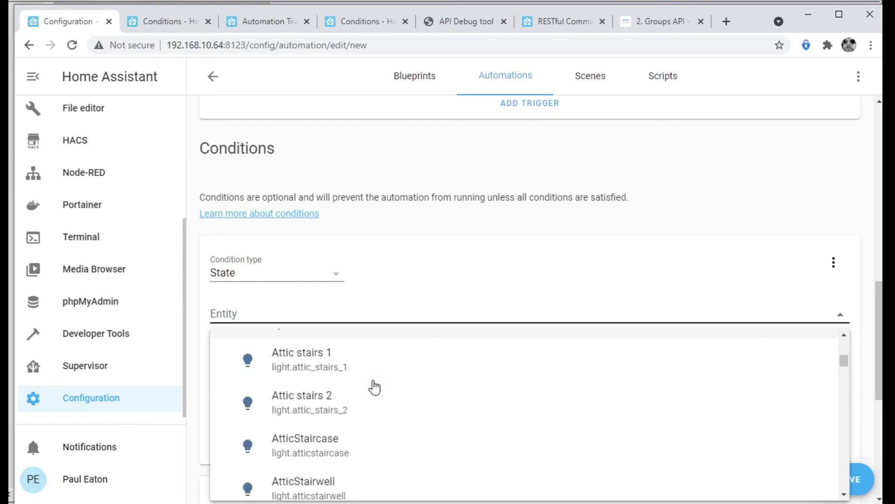
scroll(371, 385, "down", 5)
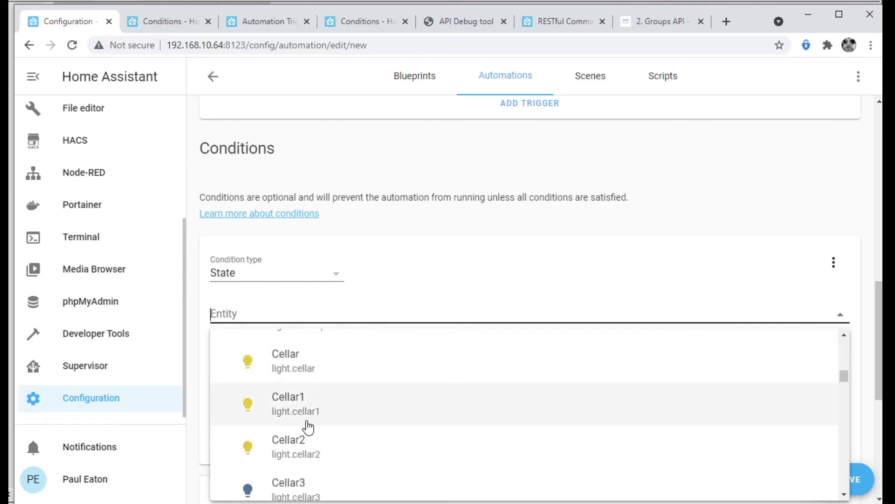
left_click(303, 420)
left_click(251, 397)
type("o")
scroll(485, 280, "down", 7)
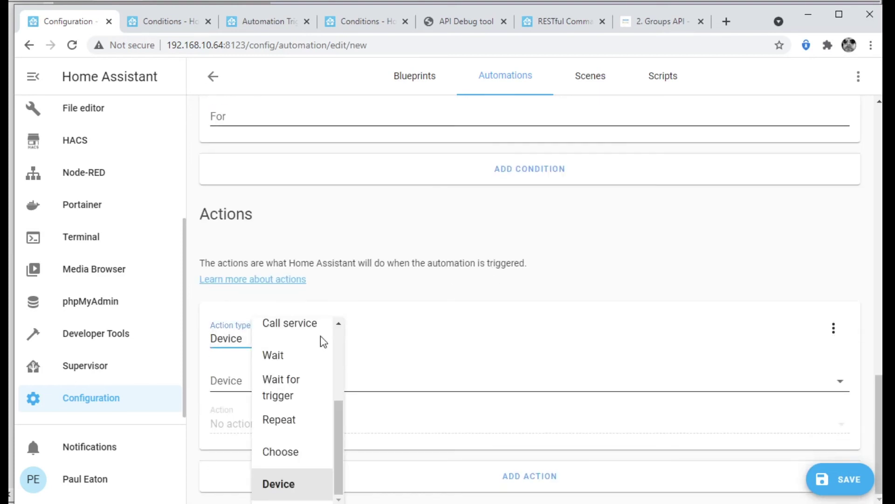
Change the action type to Call service and browse the service list toward RESTful Command entries.
left_click(317, 325)
left_click(314, 399)
scroll(386, 290, "down", 10)
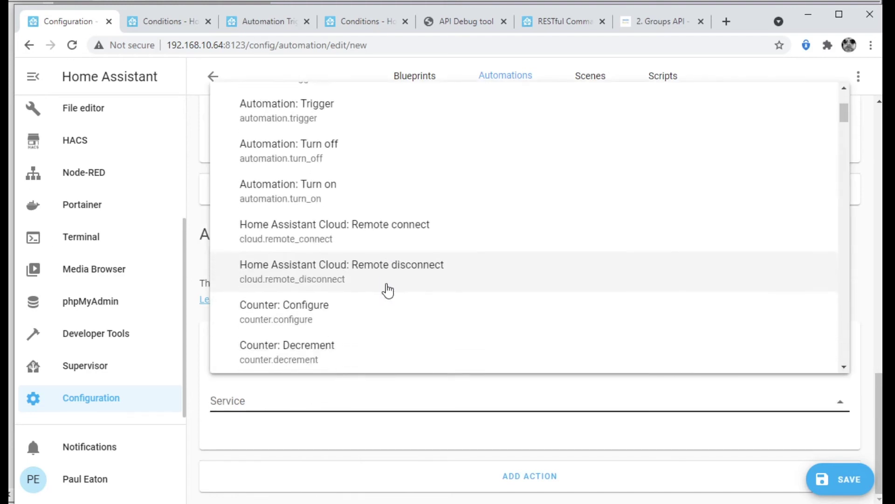
scroll(427, 266, "down", 20)
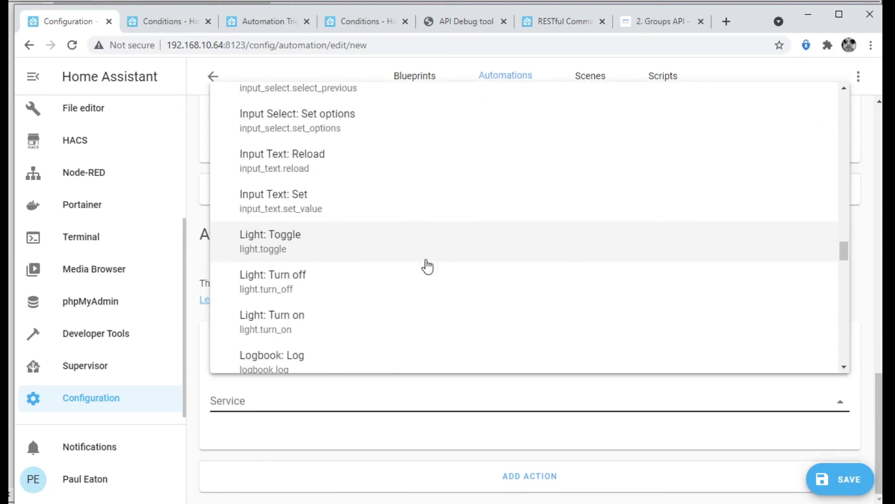
scroll(427, 267, "down", 10)
scroll(424, 264, "up", 2)
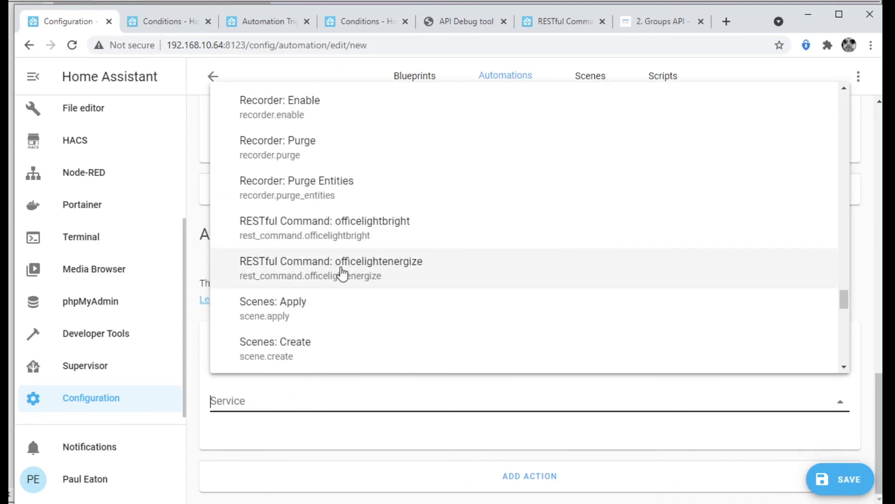